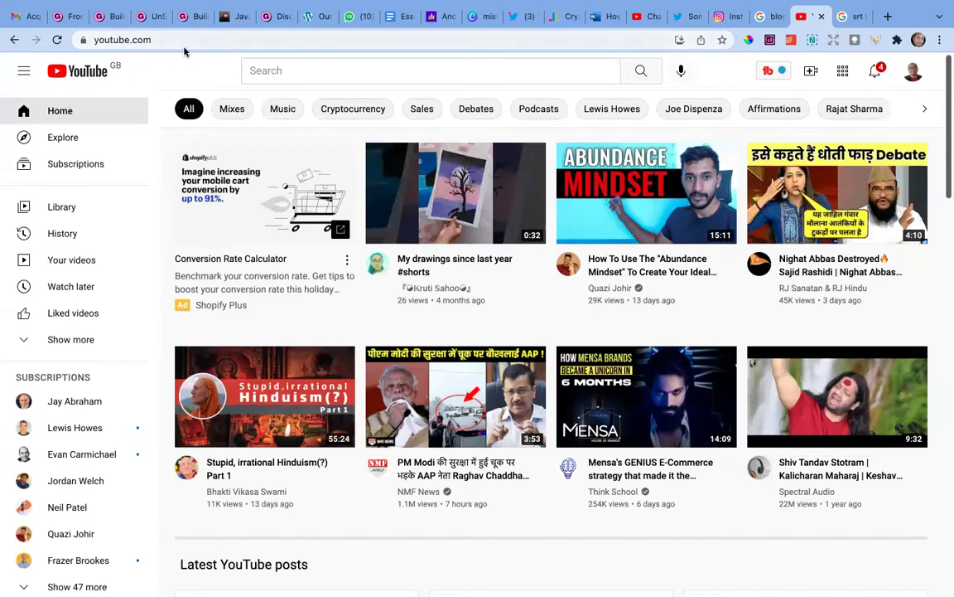
# Step: Go to YouTube Studio through the profile avatar's account menu
pyautogui.click(162, 39)
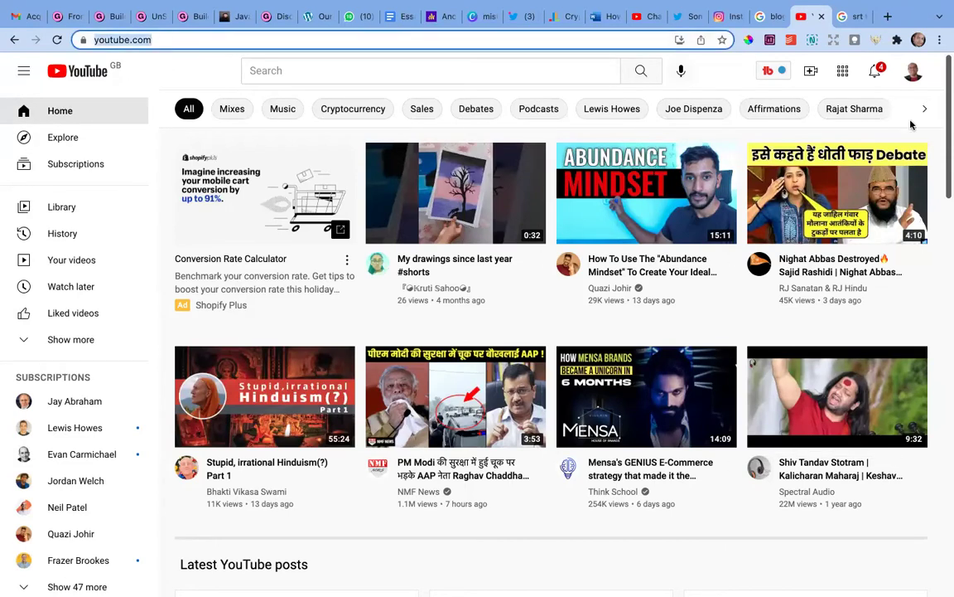
pyautogui.click(916, 74)
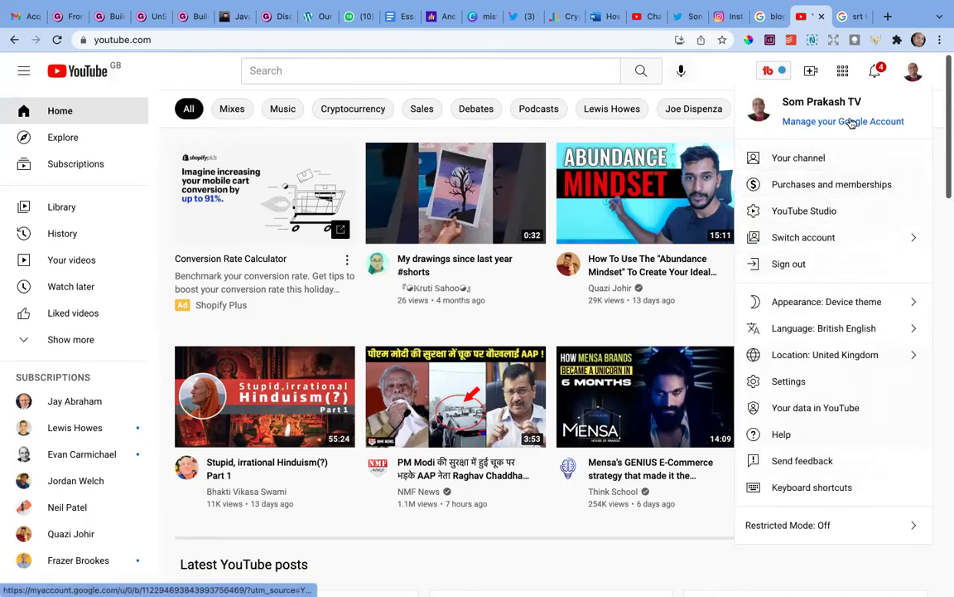
pyautogui.click(833, 217)
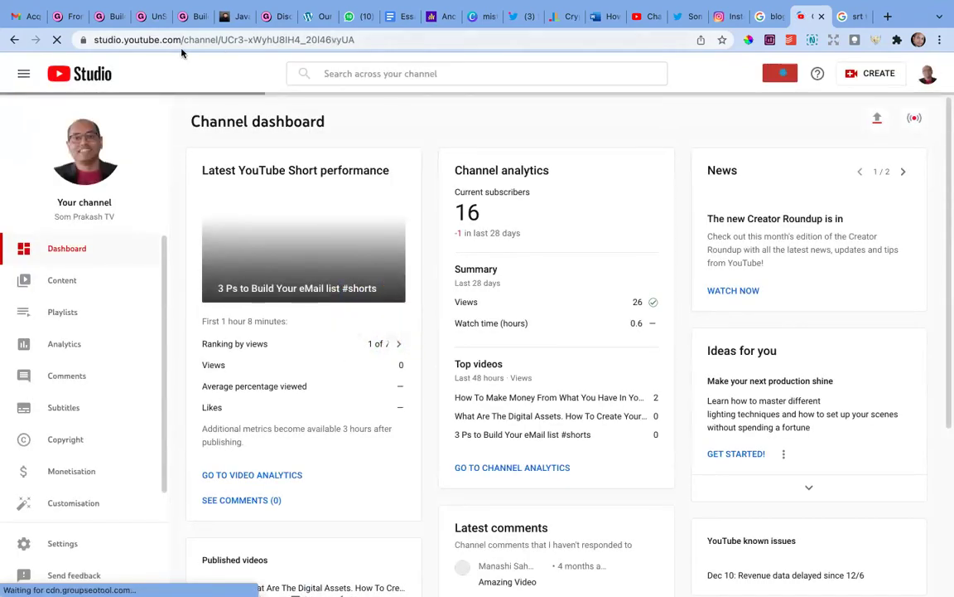
# Step: Open the Subtitles section from the YouTube Studio sidebar
pyautogui.click(59, 409)
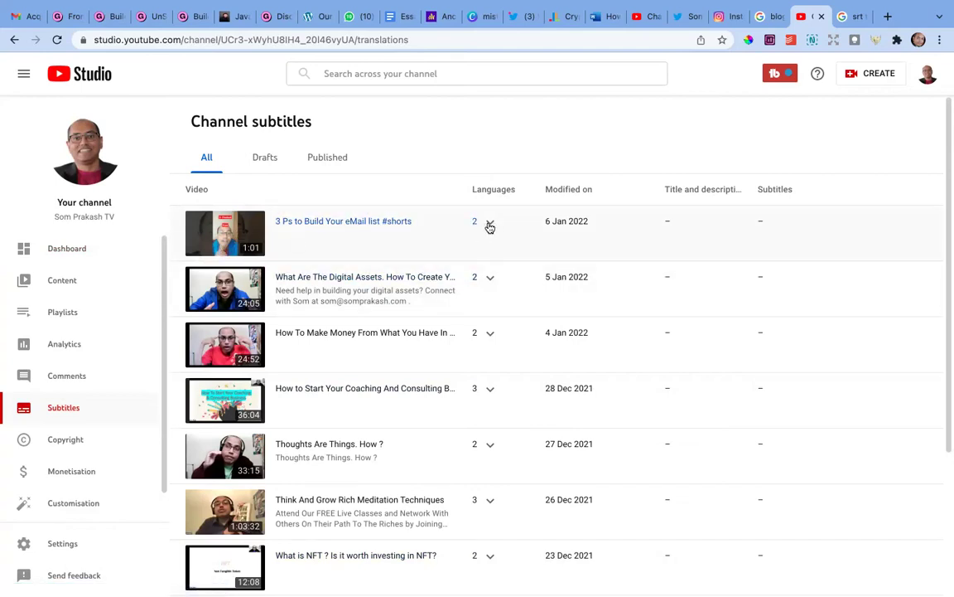
# Step: Open the subtitles page for '3 Ps to Build Your eMail list #shorts'
pyautogui.click(338, 223)
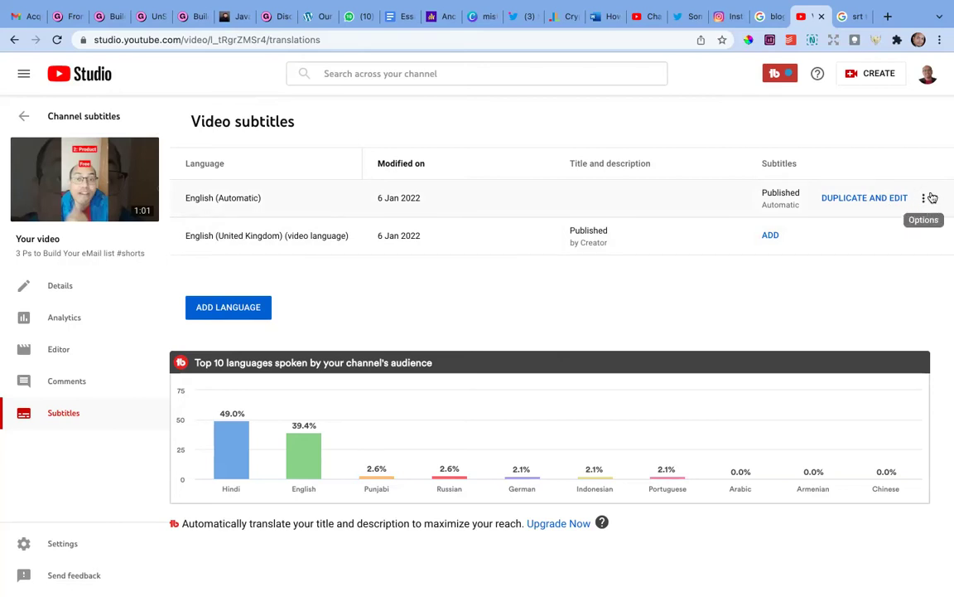
# Step: Download the English (Automatic) captions in .srt format as captions (1).srt
pyautogui.click(924, 198)
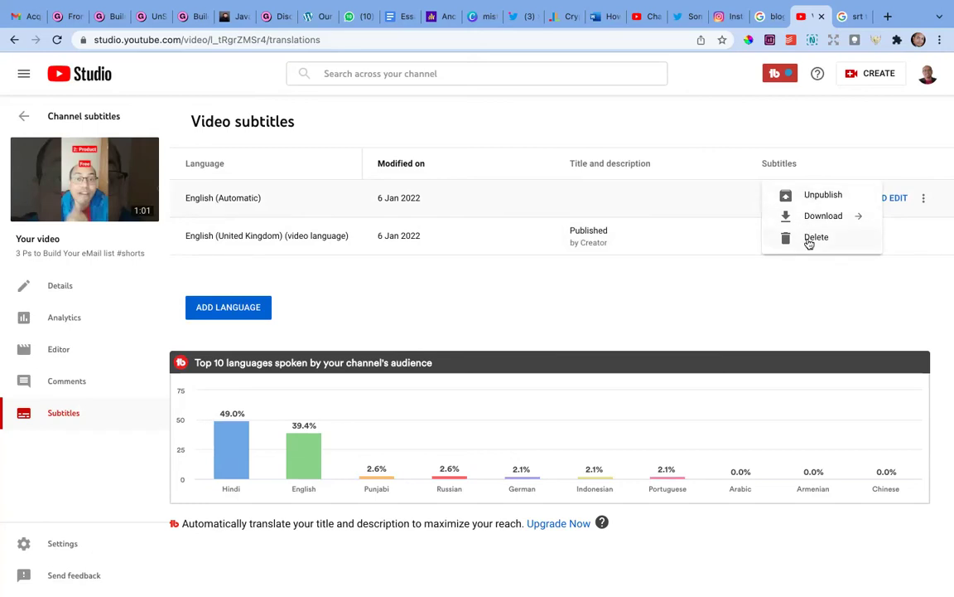
pyautogui.click(860, 219)
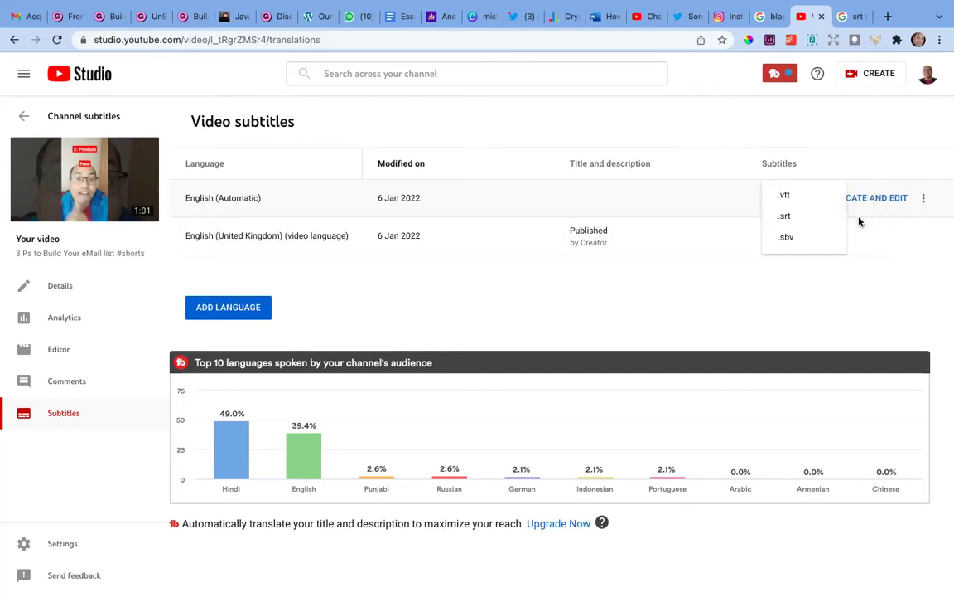
pyautogui.click(786, 217)
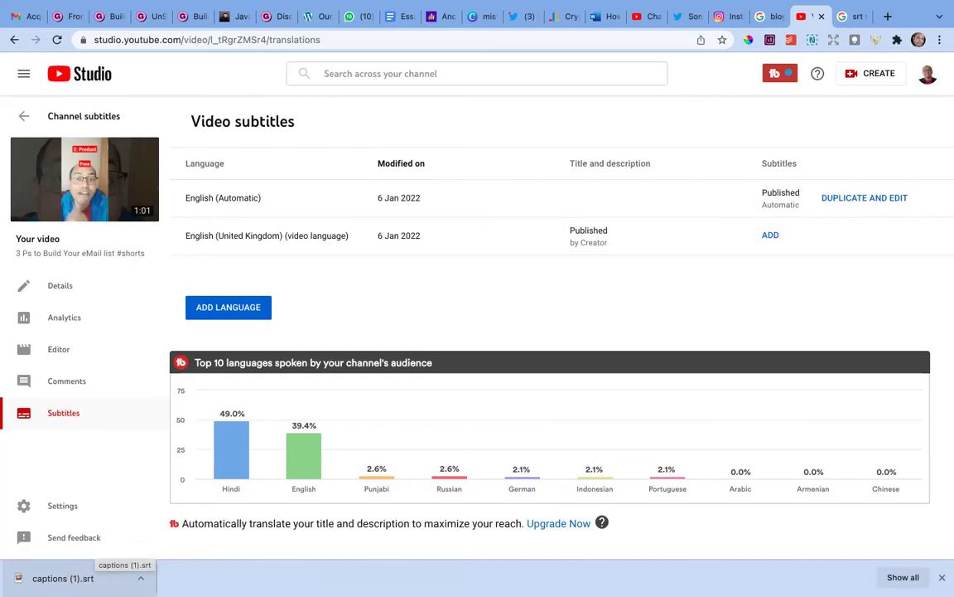
pyautogui.moveTo(116, 578)
pyautogui.mouseDown()
pyautogui.moveTo(38, 573)
pyautogui.moveTo(123, 576)
pyautogui.mouseUp()
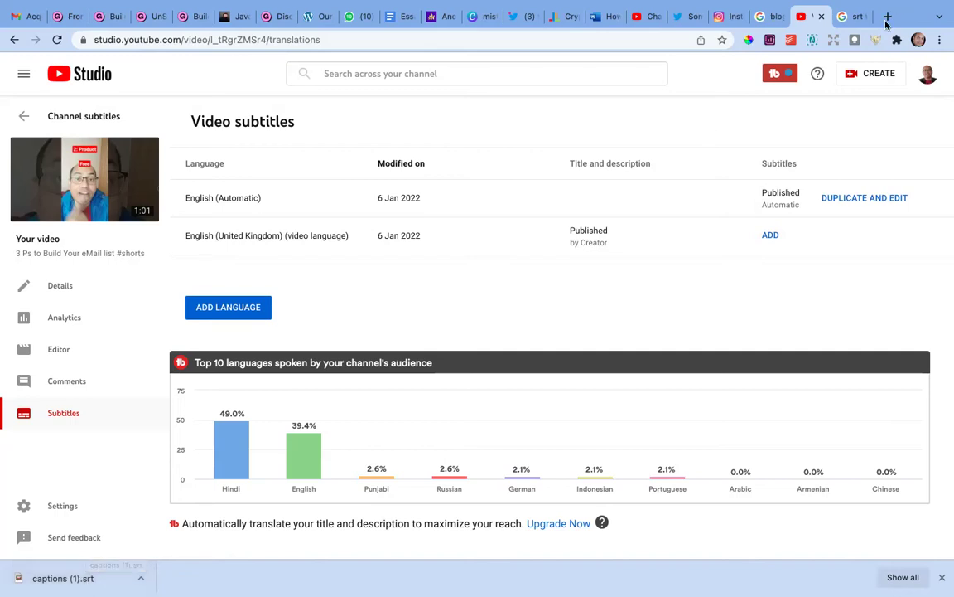
# Step: Look over the Google results for 'srt to docx online', headed by Happy Scribe's converter
pyautogui.click(845, 17)
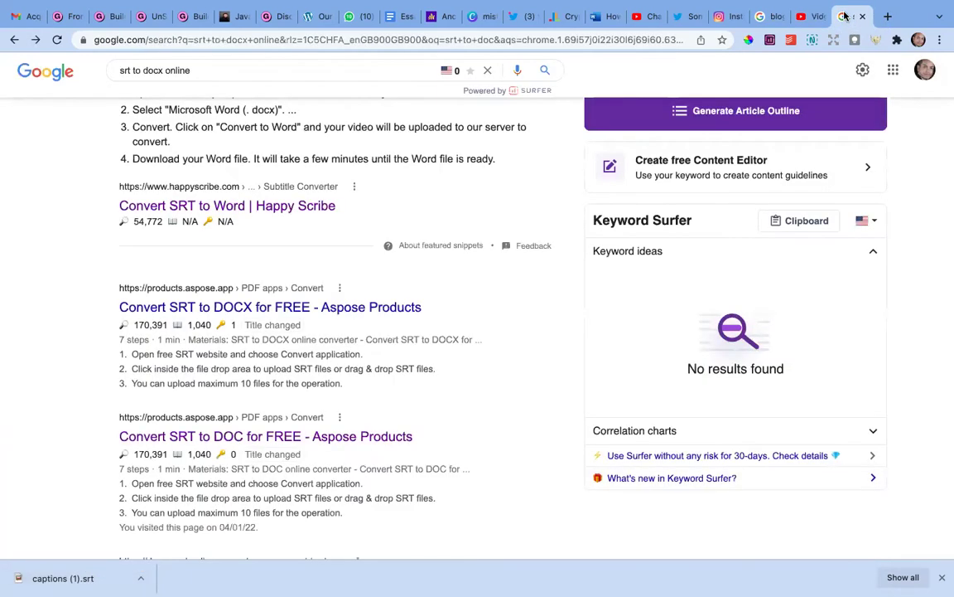
pyautogui.scroll(3, 470, 300)
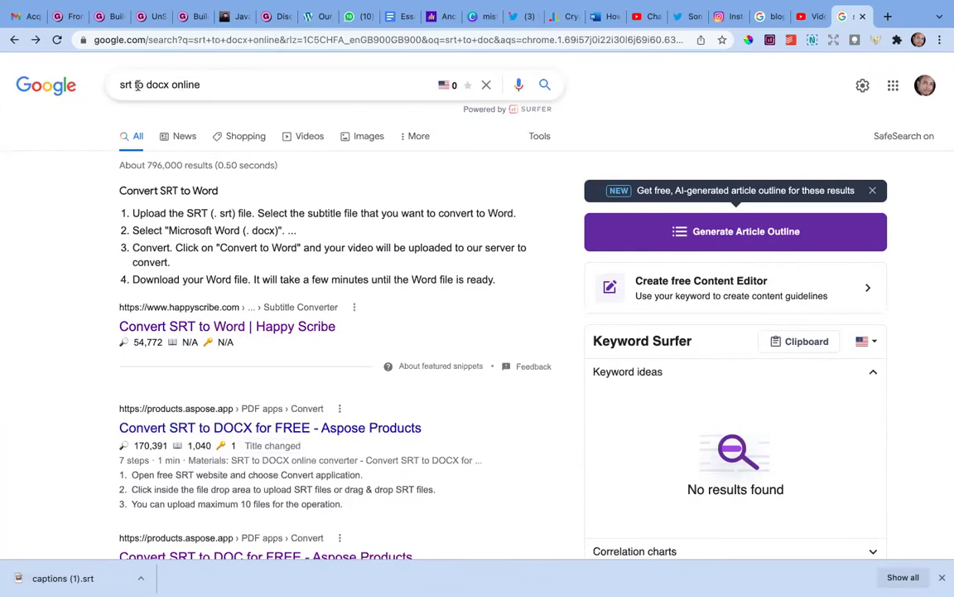
pyautogui.click(232, 83)
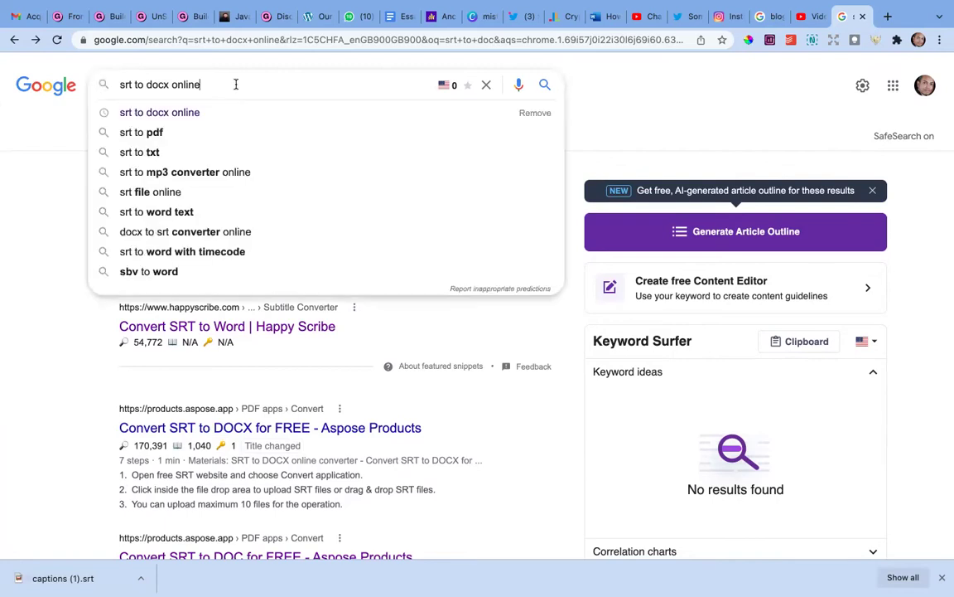
pyautogui.click(22, 299)
pyautogui.scroll(-1, 23, 302)
pyautogui.scroll(-2, 23, 301)
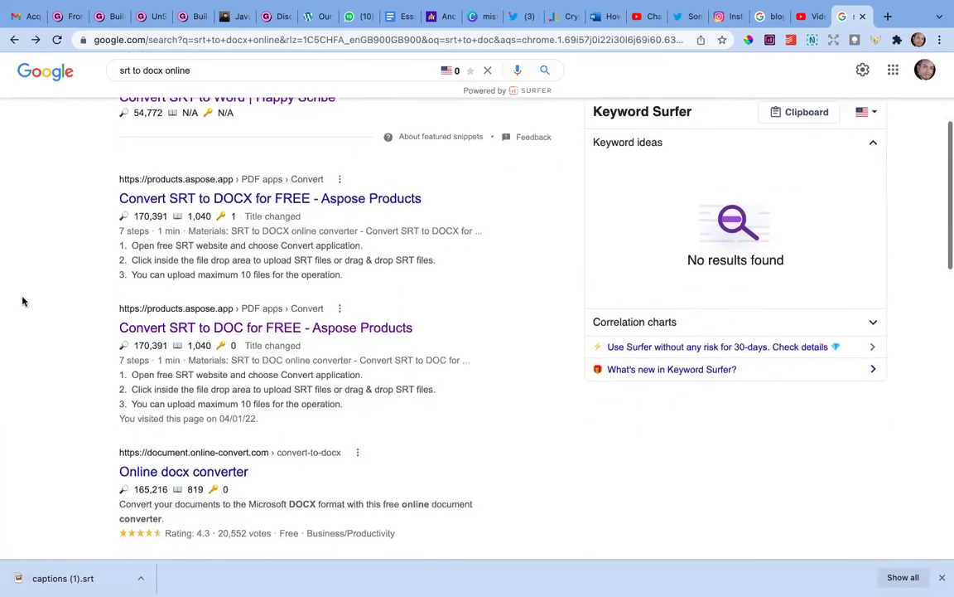
pyautogui.scroll(3, 22, 301)
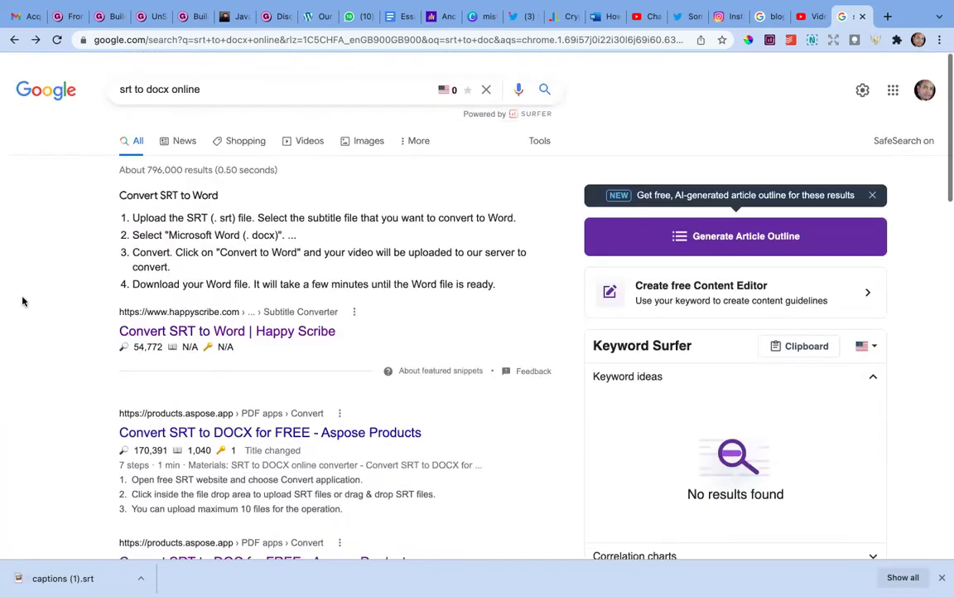
pyautogui.scroll(-3, 22, 301)
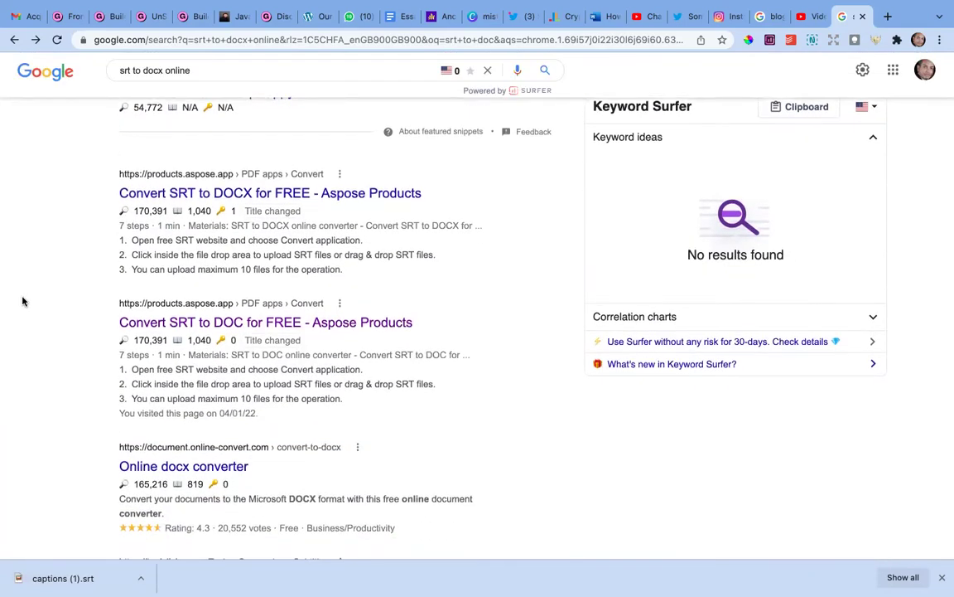
pyautogui.scroll(3, 23, 301)
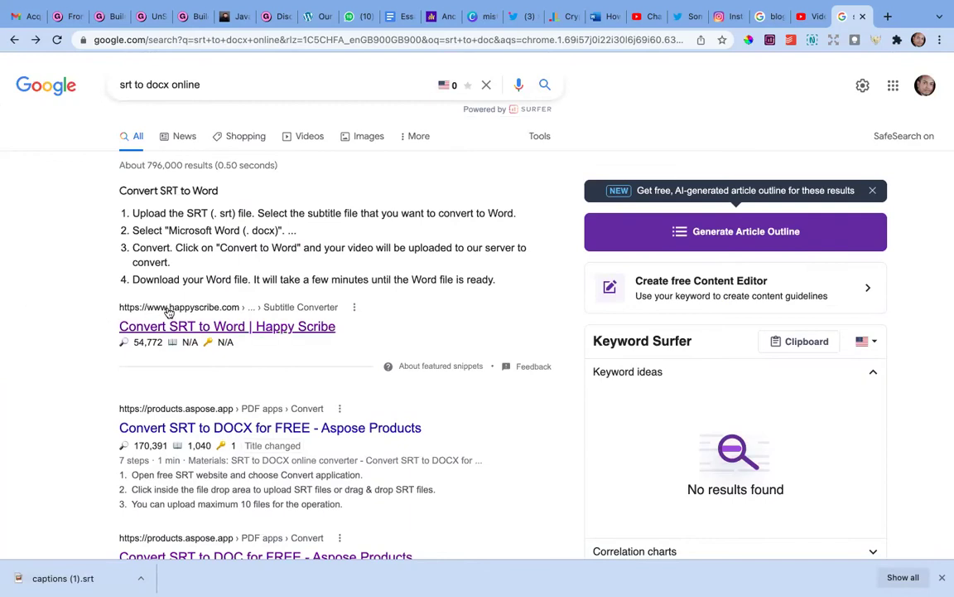
# Step: Convert captions (1).srt to Microsoft Word (.docx) with Happy Scribe's SRT-to-Word converter
pyautogui.click(217, 328)
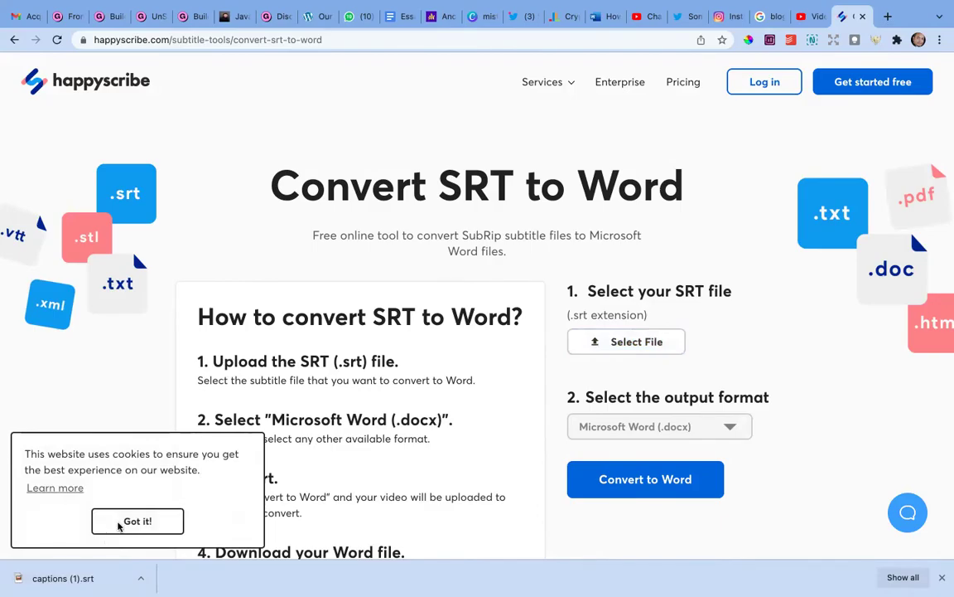
pyautogui.click(121, 519)
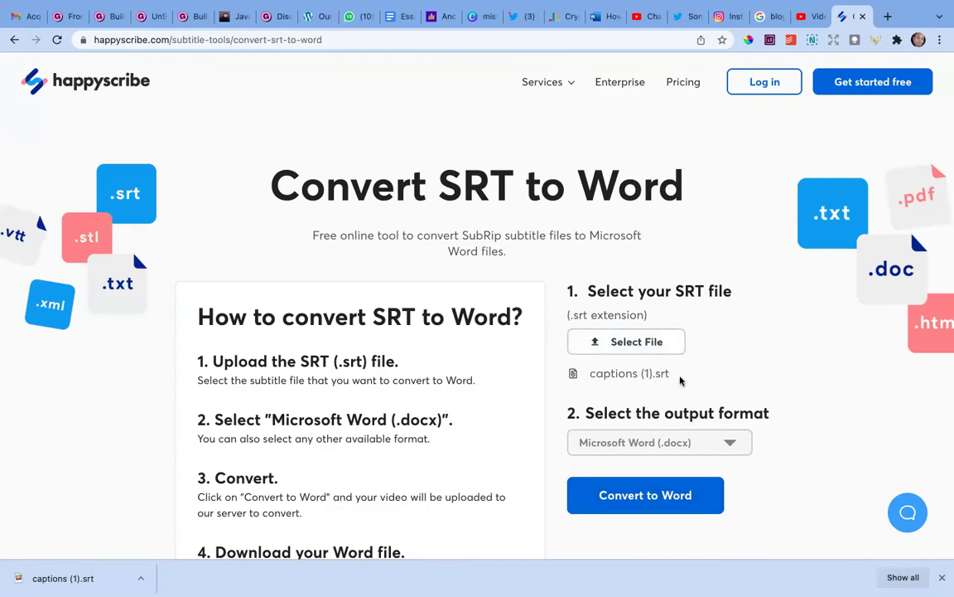
pyautogui.scroll(-1, 684, 381)
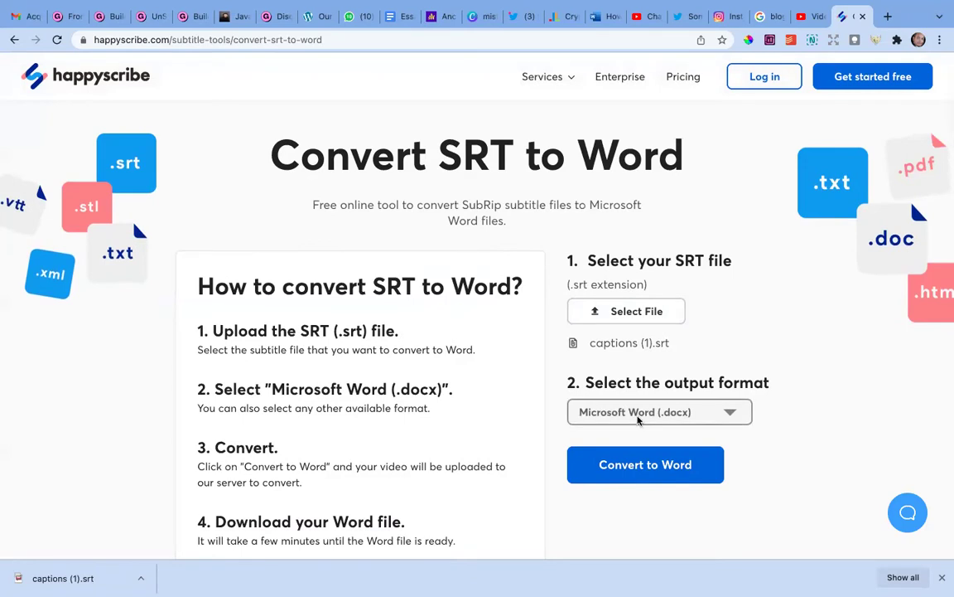
pyautogui.click(729, 414)
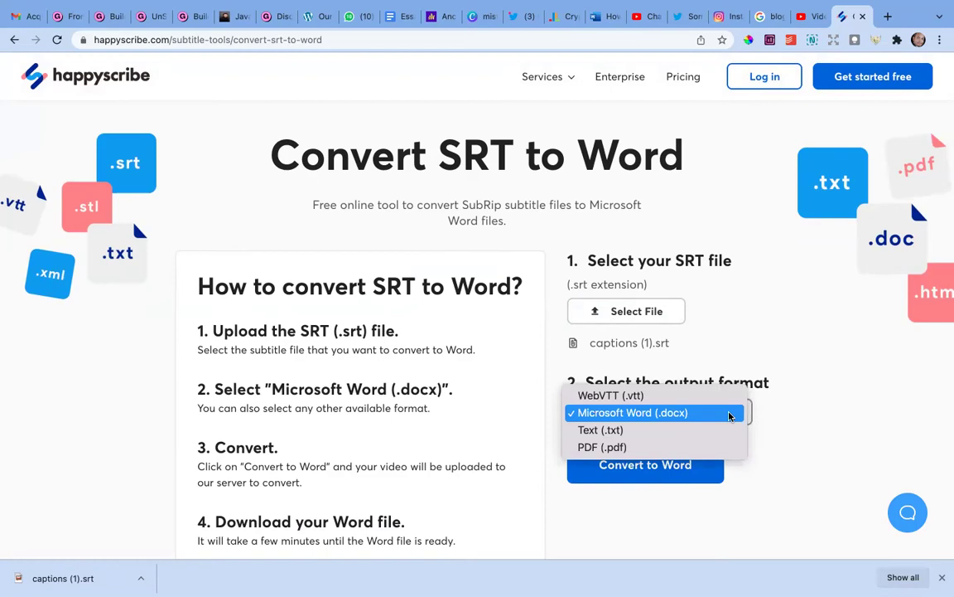
pyautogui.click(679, 413)
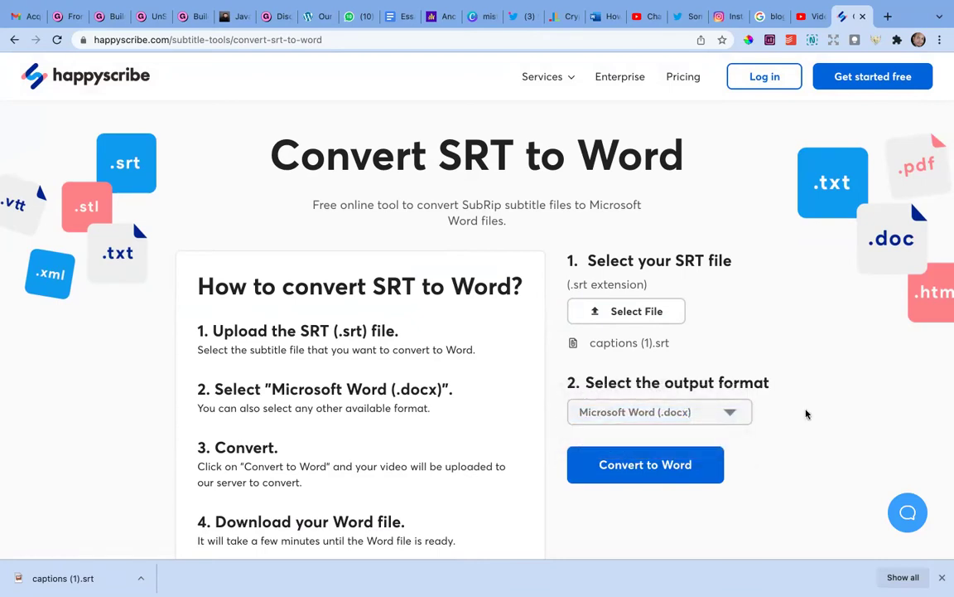
pyautogui.scroll(-4, 806, 413)
pyautogui.scroll(3, 806, 413)
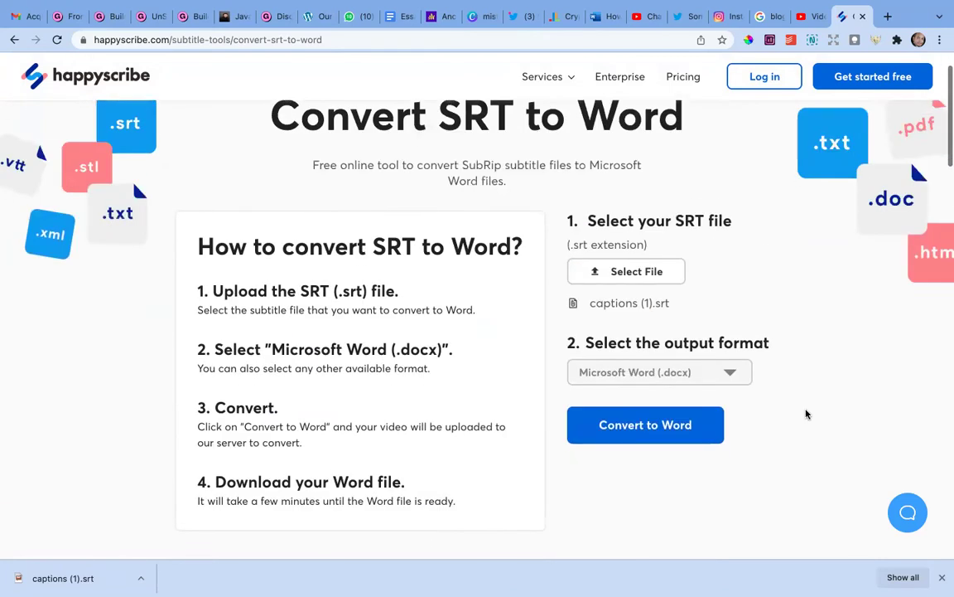
pyautogui.click(650, 433)
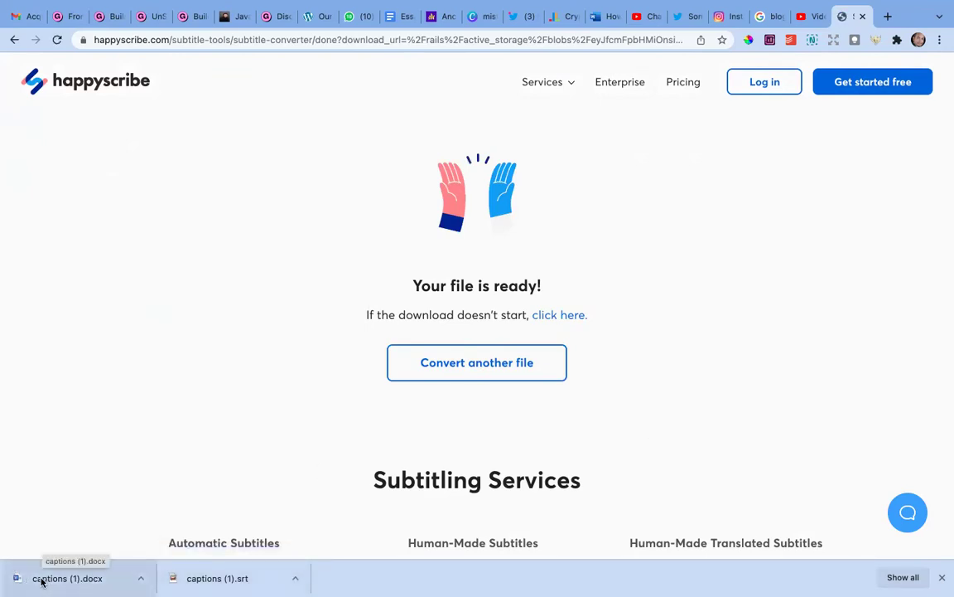
# Step: Open captions (1).docx from Chrome's downloads bar in Word
pyautogui.click(41, 578)
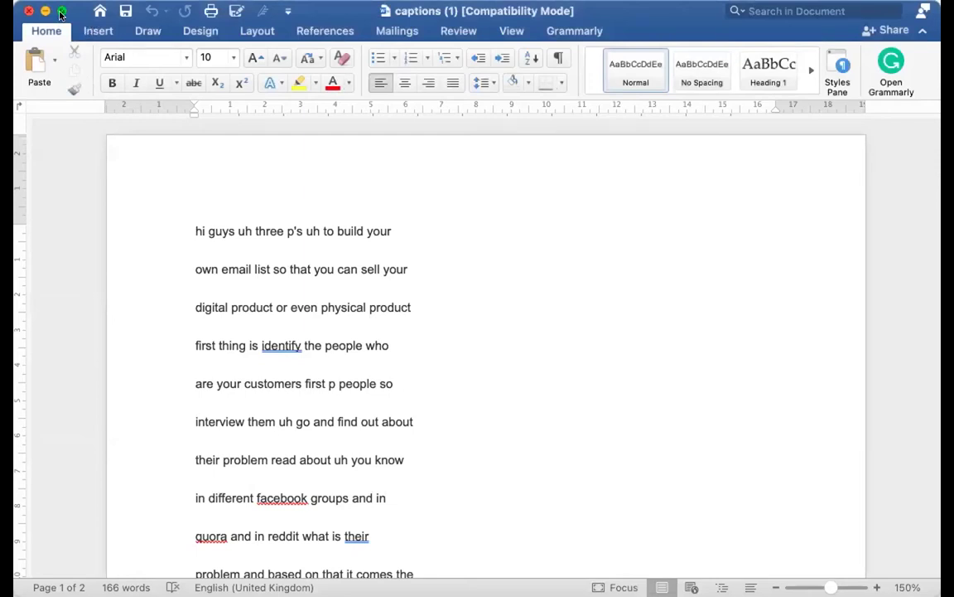
# Step: Switch the captions document to full screen and look over the transcript lines
pyautogui.press('ctrl+super+f')
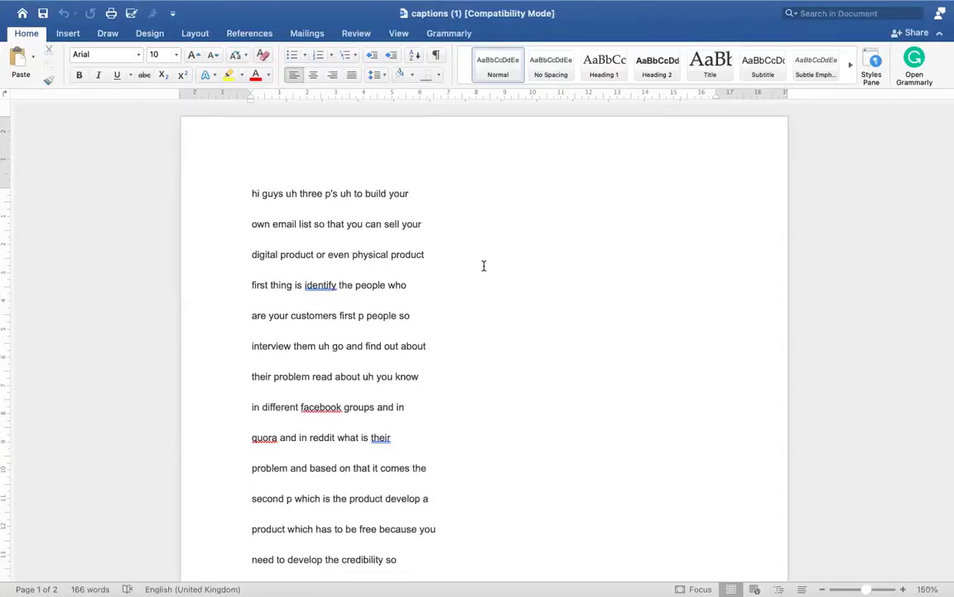
pyautogui.scroll(-10, 333, 258)
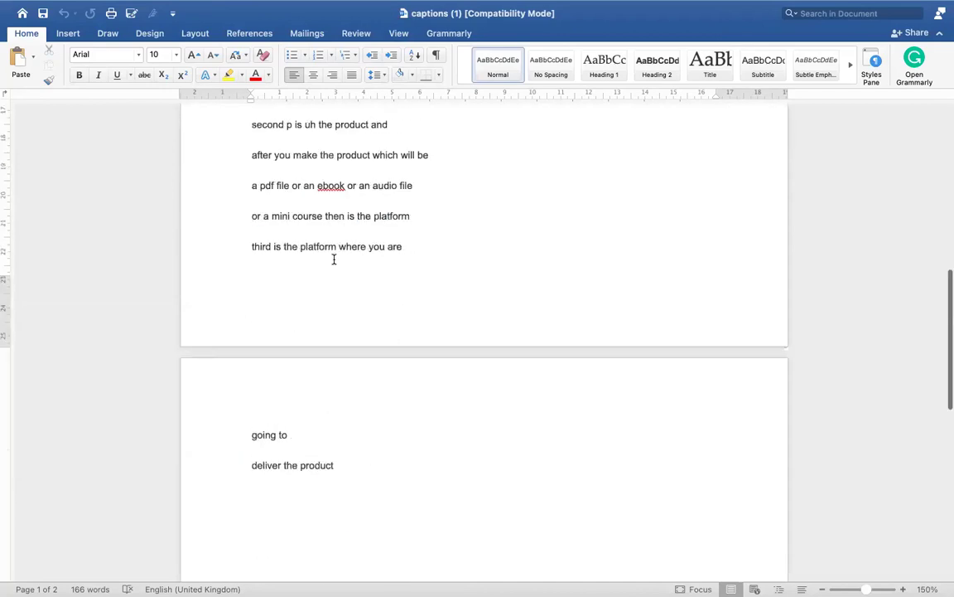
pyautogui.scroll(12, 334, 259)
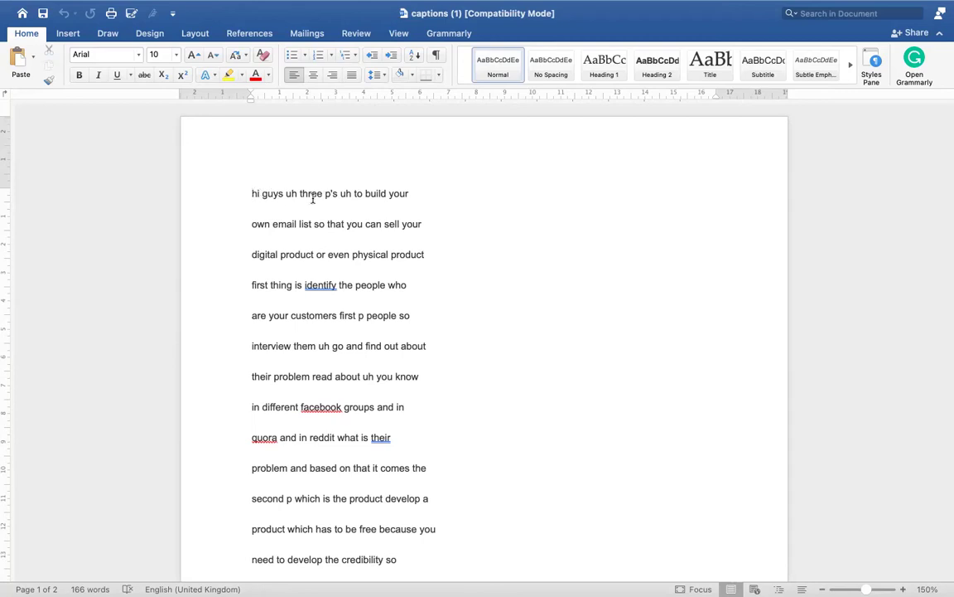
pyautogui.moveTo(297, 192); pyautogui.dragTo(282, 192)
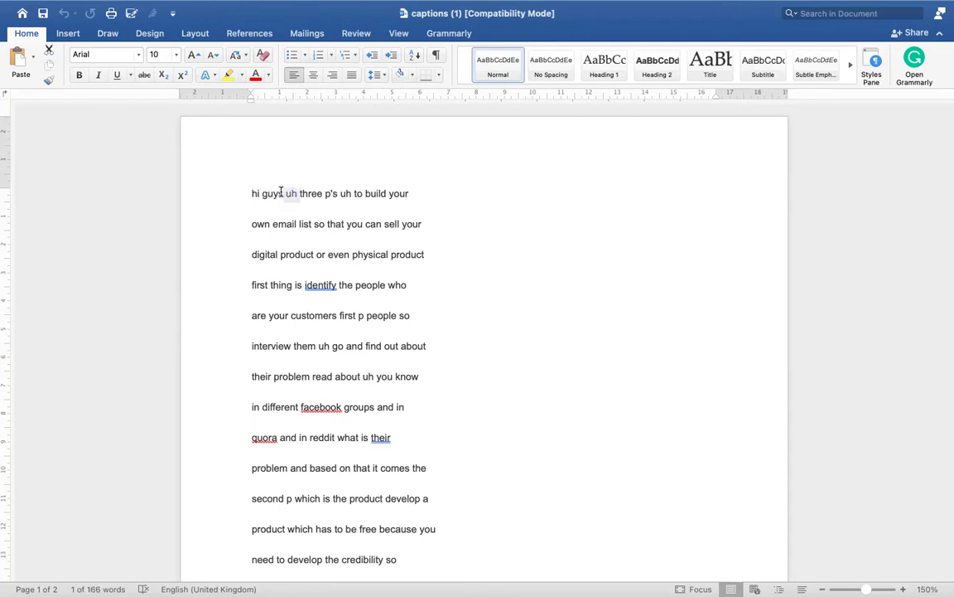
pyautogui.click(323, 346)
pyautogui.click(255, 208)
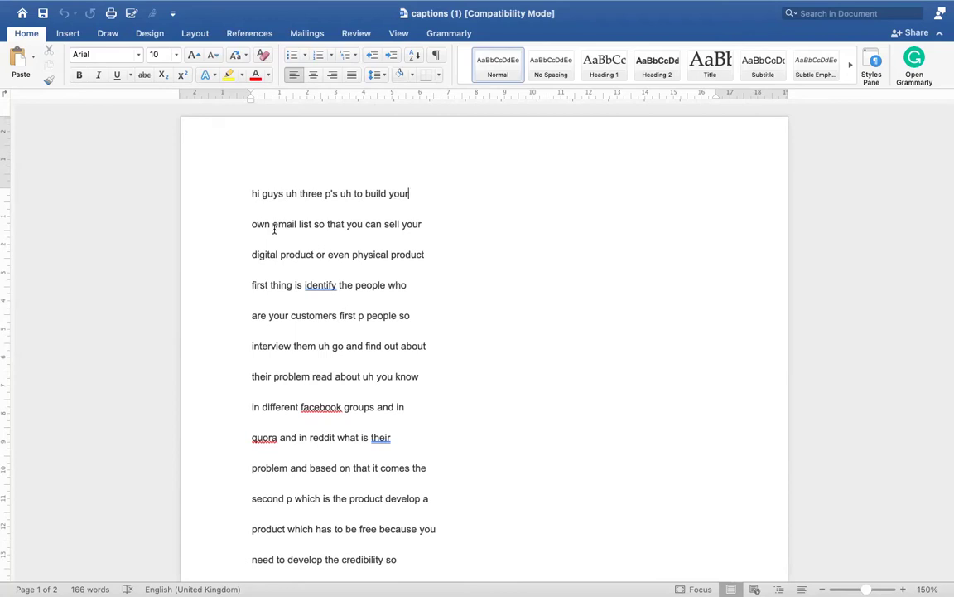
# Step: Join the 'own email list' line onto the first transcript line
pyautogui.click(250, 224)
pyautogui.press('BackSpace')
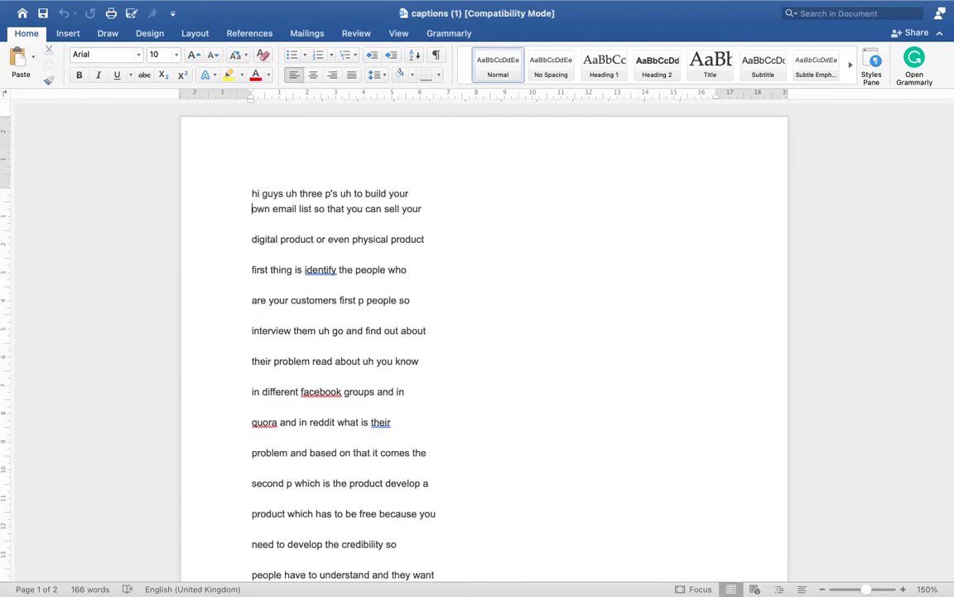
pyautogui.press('BackSpace')
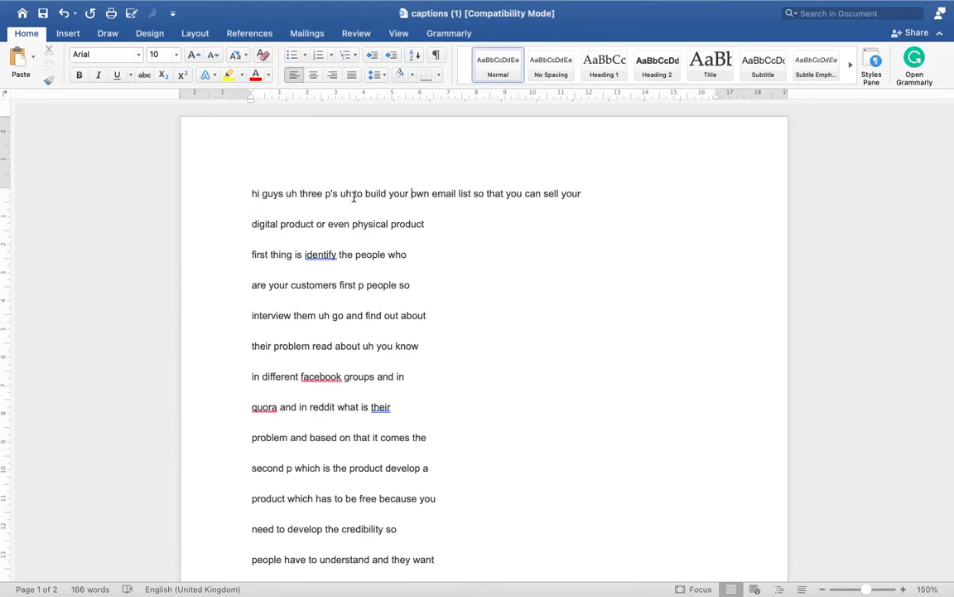
# Step: Add the title 'Three Ps To Create Your eMail List - Quick & Easy' above the transcript
pyautogui.click(250, 193)
pyautogui.press('Return')
pyautogui.click(251, 192)
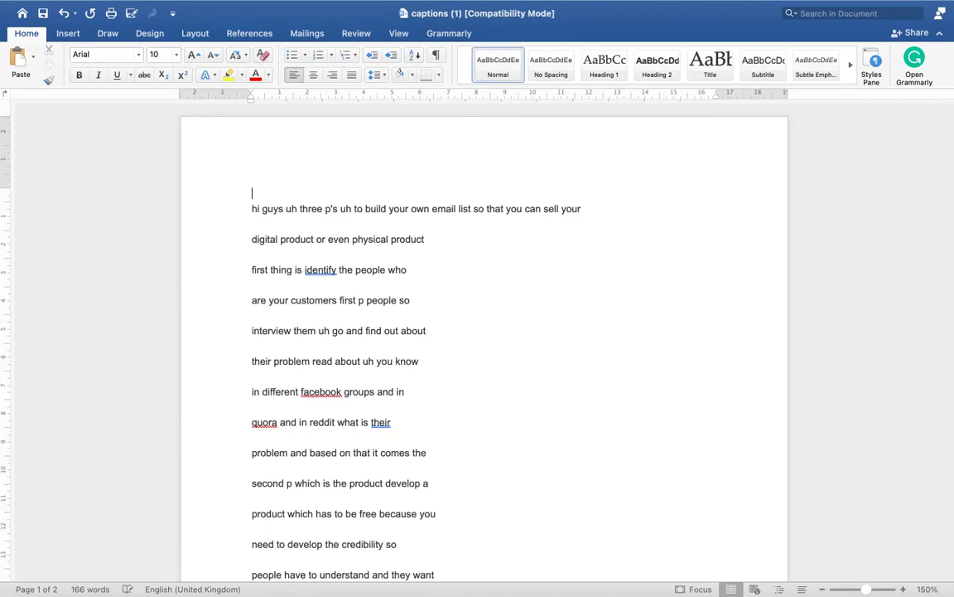
pyautogui.write('Three Ps To Create ')
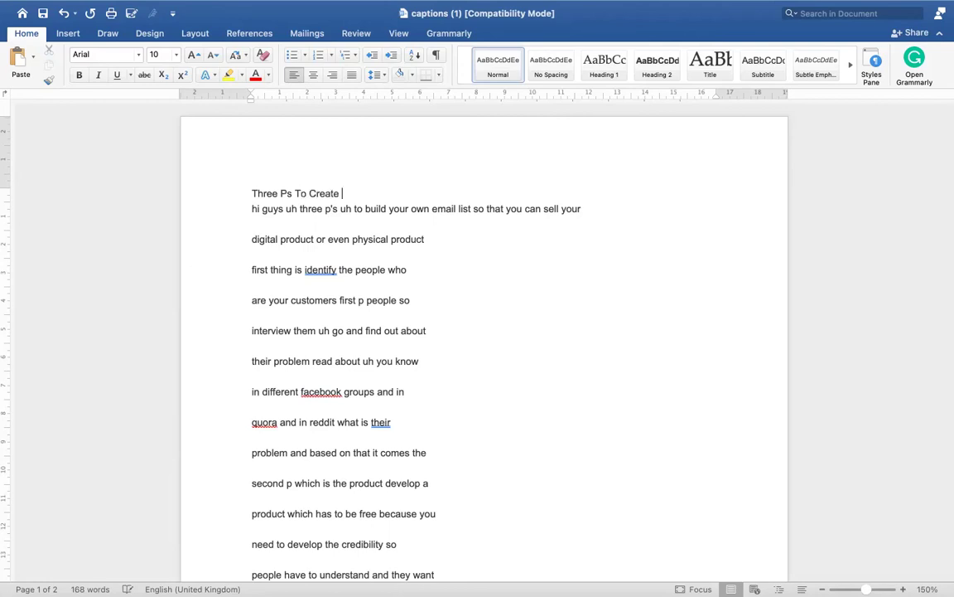
pyautogui.write('Your ')
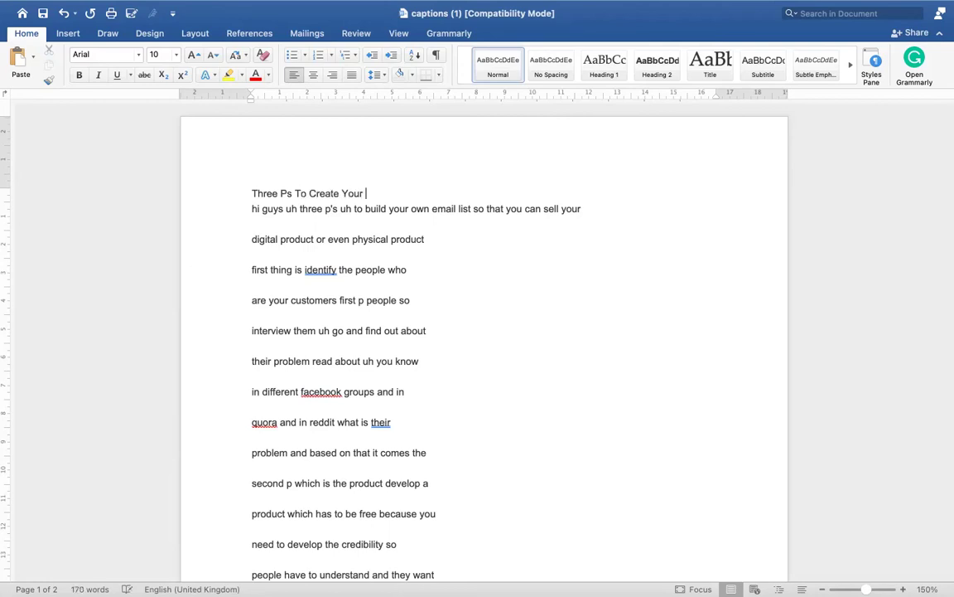
pyautogui.write('eMail List - Quic')
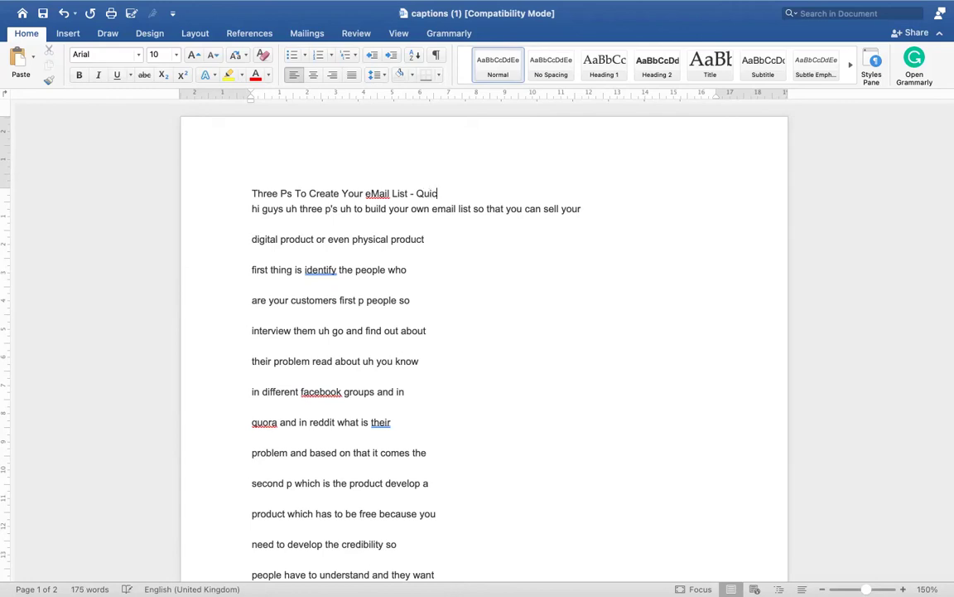
pyautogui.write('k & Easy')
pyautogui.press('Return')
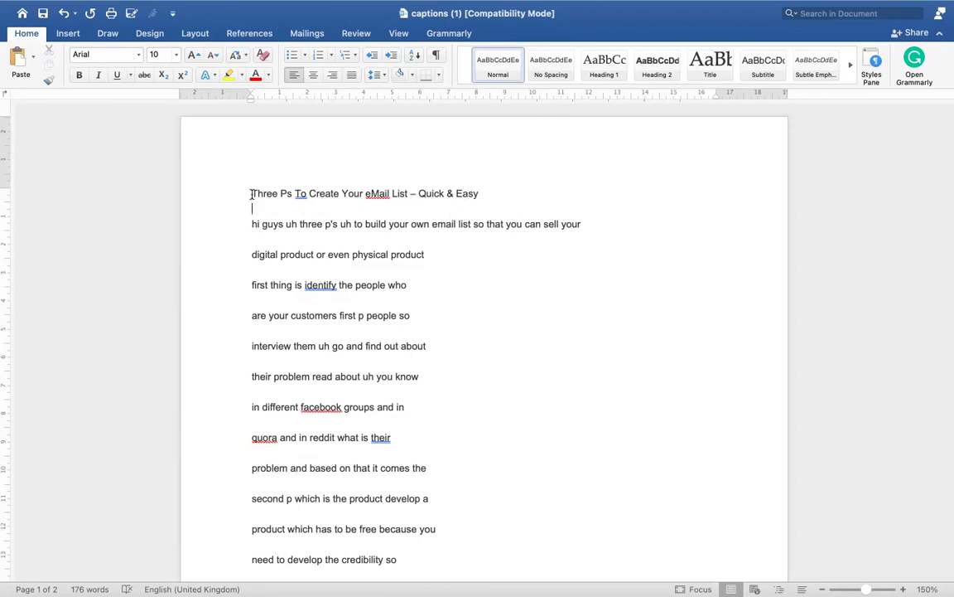
# Step: Capitalise 'facebook' and 'quora' to Facebook and Quora
pyautogui.moveTo(252, 195); pyautogui.dragTo(368, 437)
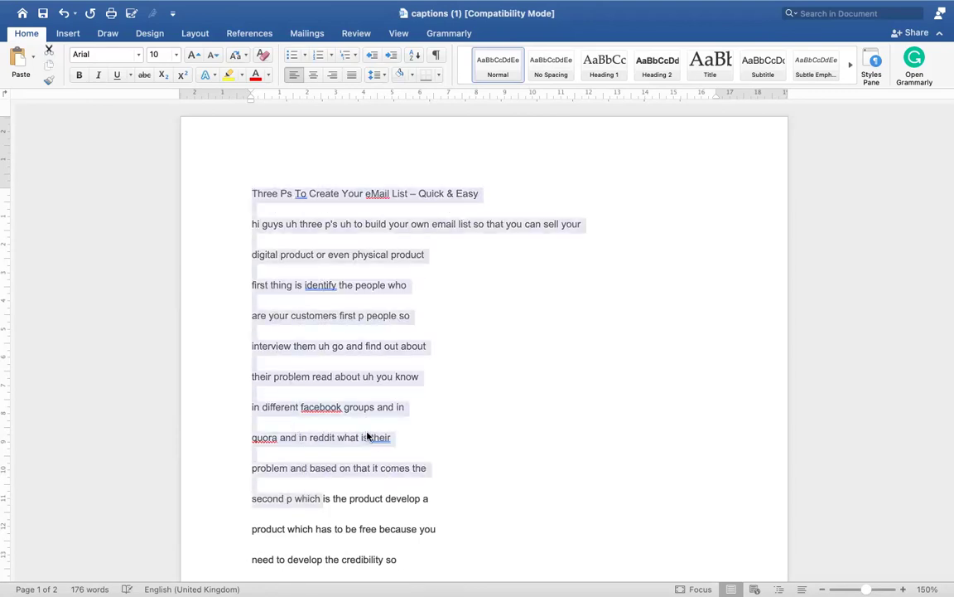
pyautogui.click(367, 436)
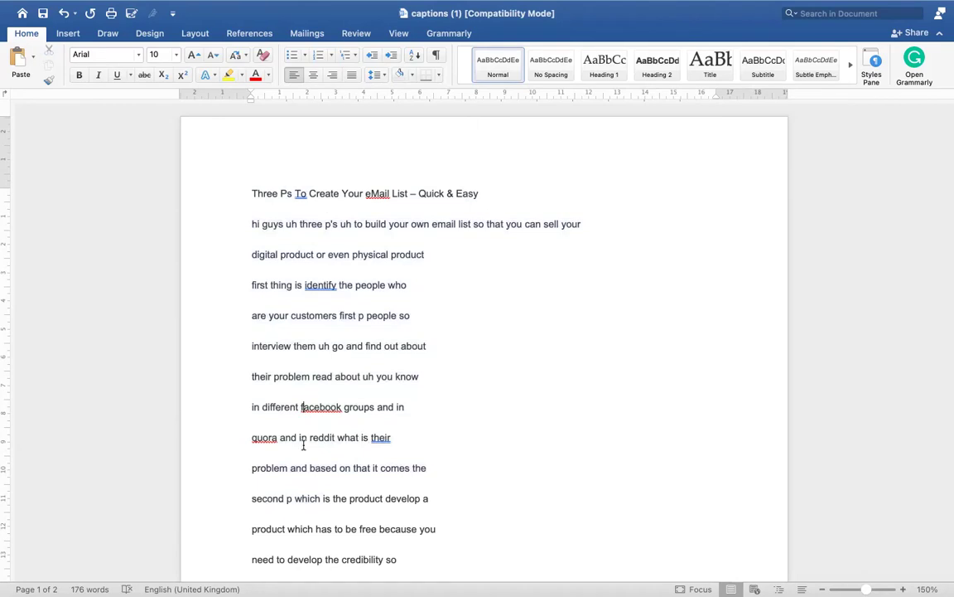
pyautogui.press('Delete')
pyautogui.write('F')
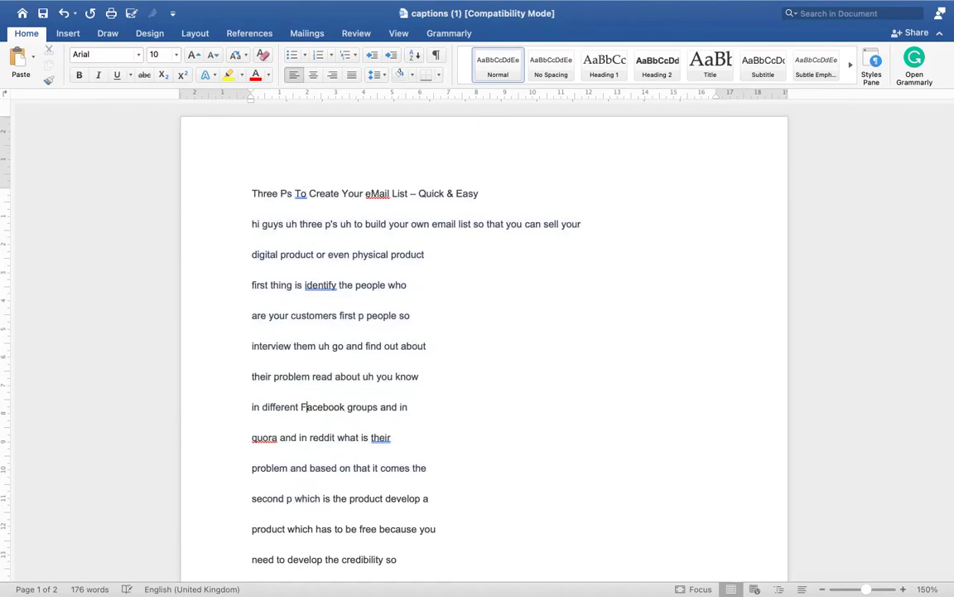
pyautogui.click(257, 437)
pyautogui.press('BackSpace')
pyautogui.write('Q')
# Step: Review the transcript, selecting and then deselecting the lines from 'identify' to 'you know'
pyautogui.scroll(-10, 386, 453)
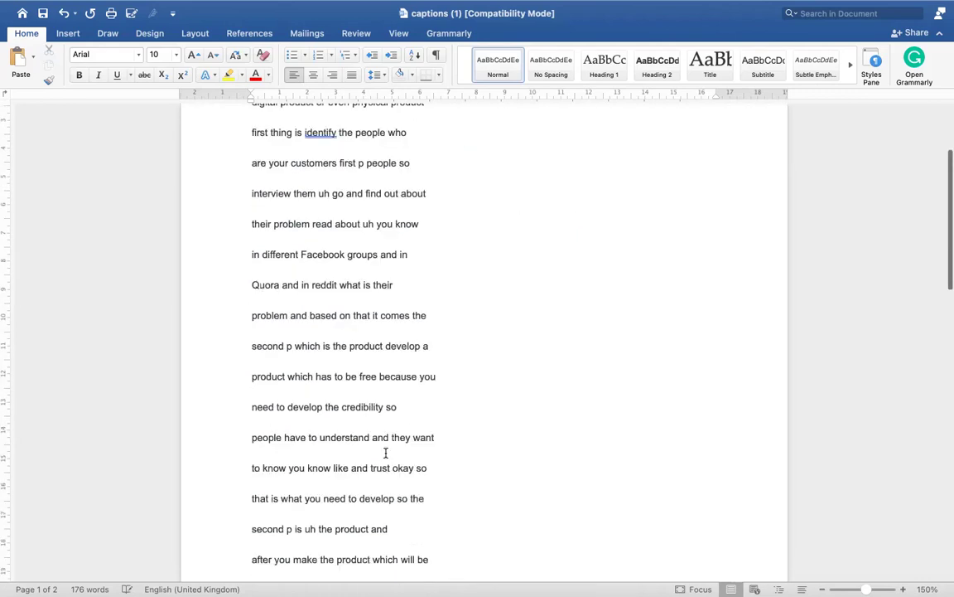
pyautogui.scroll(10, 344, 428)
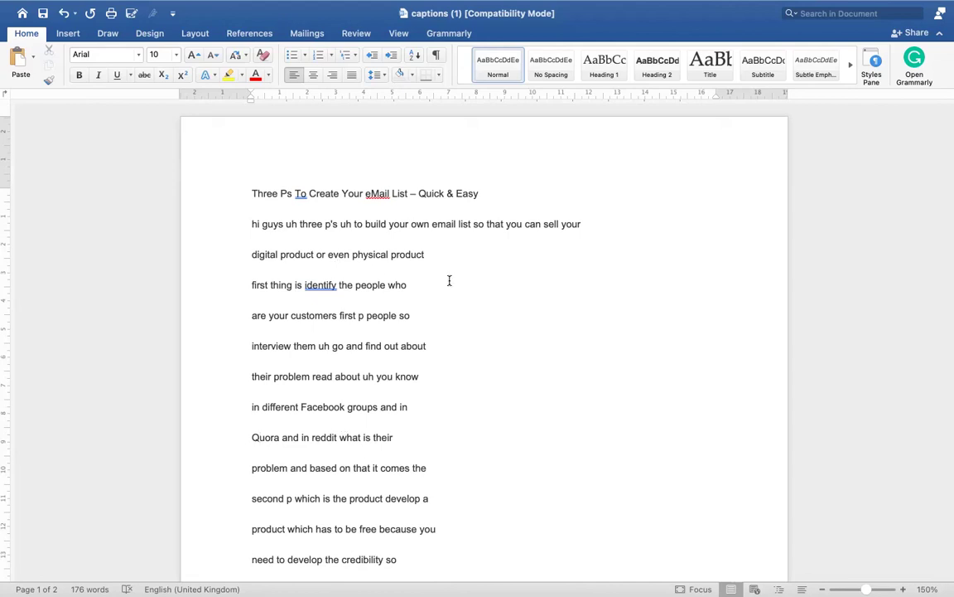
pyautogui.scroll(-3, 373, 492)
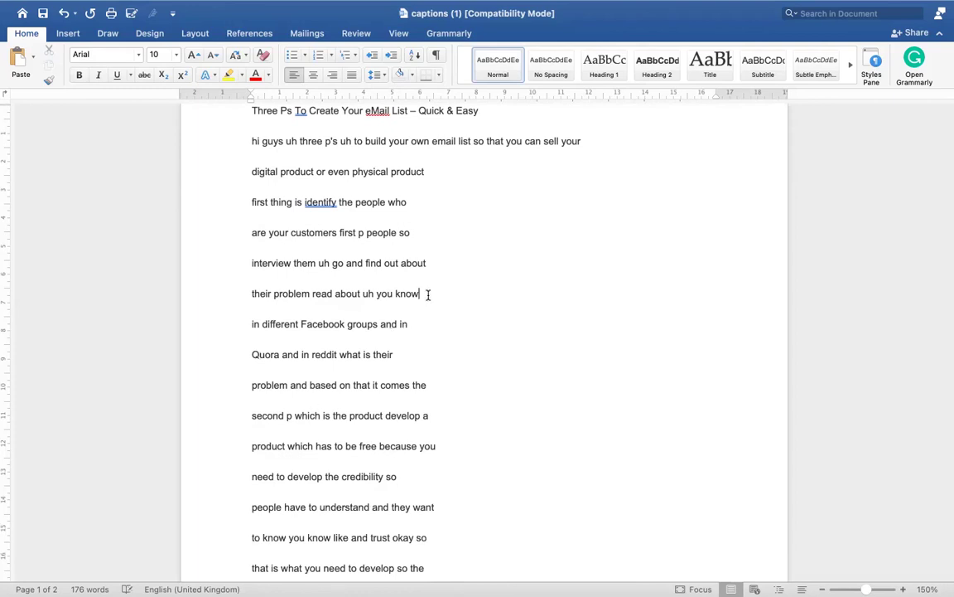
pyautogui.click(428, 294)
pyautogui.moveTo(419, 294); pyautogui.dragTo(304, 202)
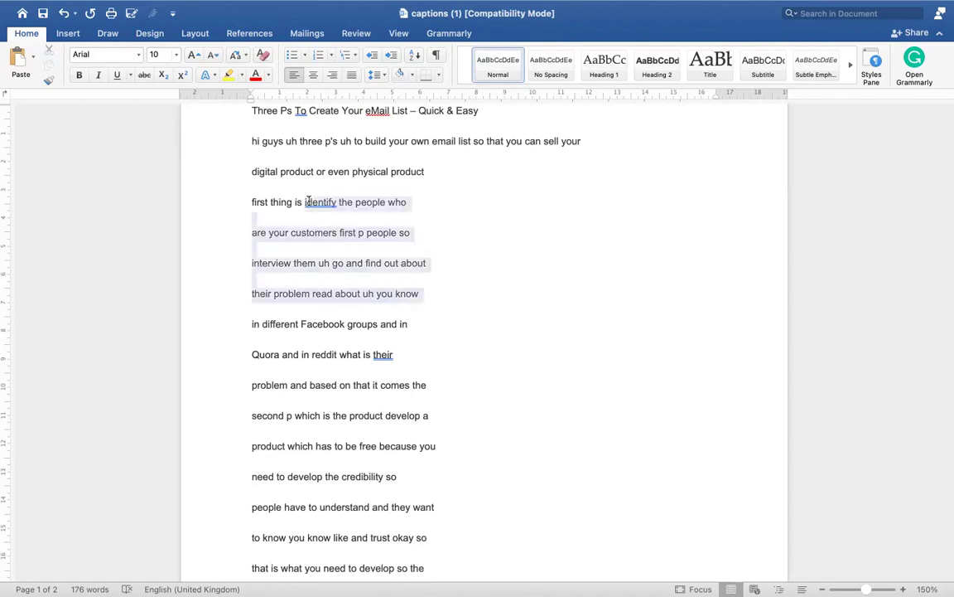
pyautogui.click(432, 301)
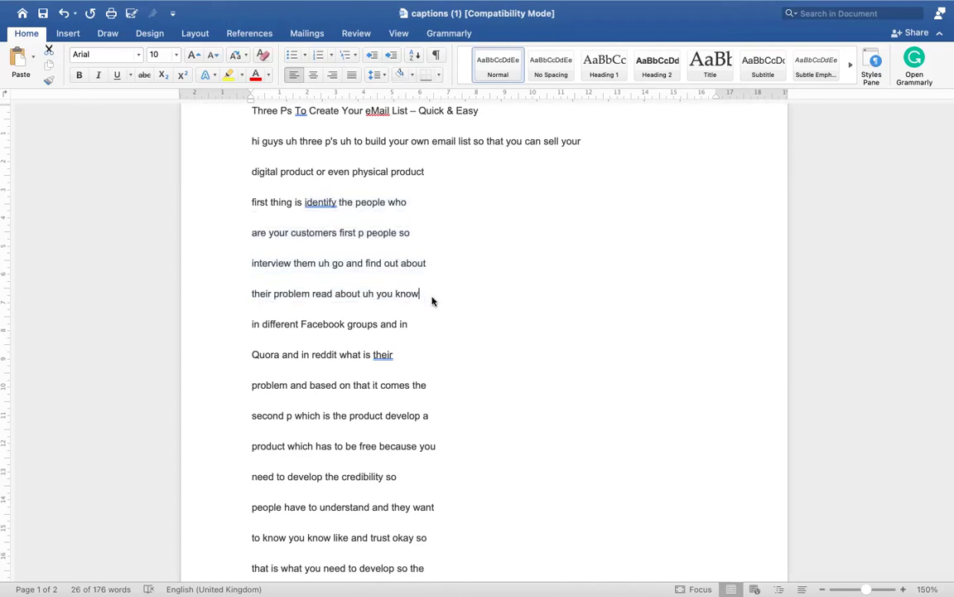